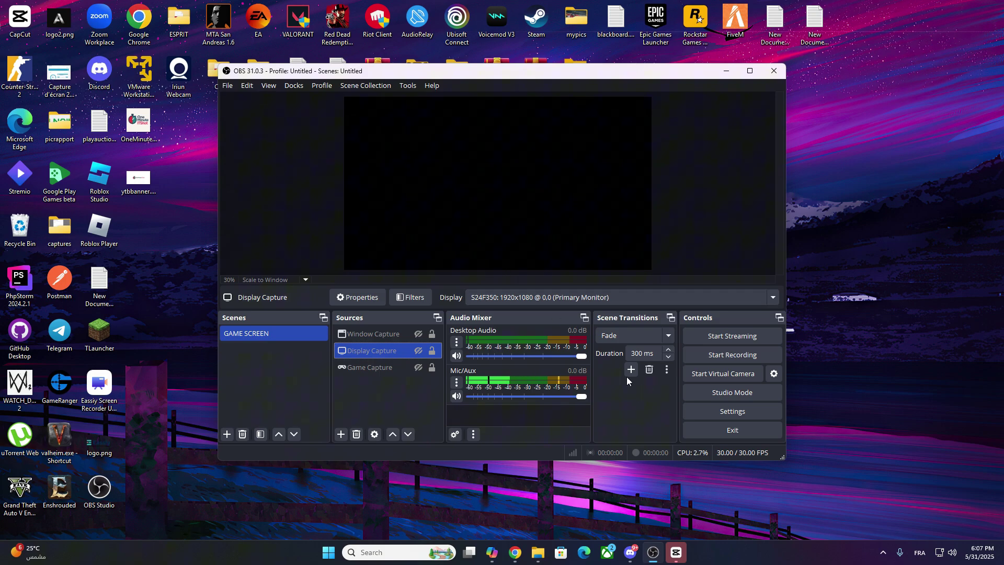
Select the Game Capture source to view its mode and VALORANT window in the properties bar.
left_click(373, 369)
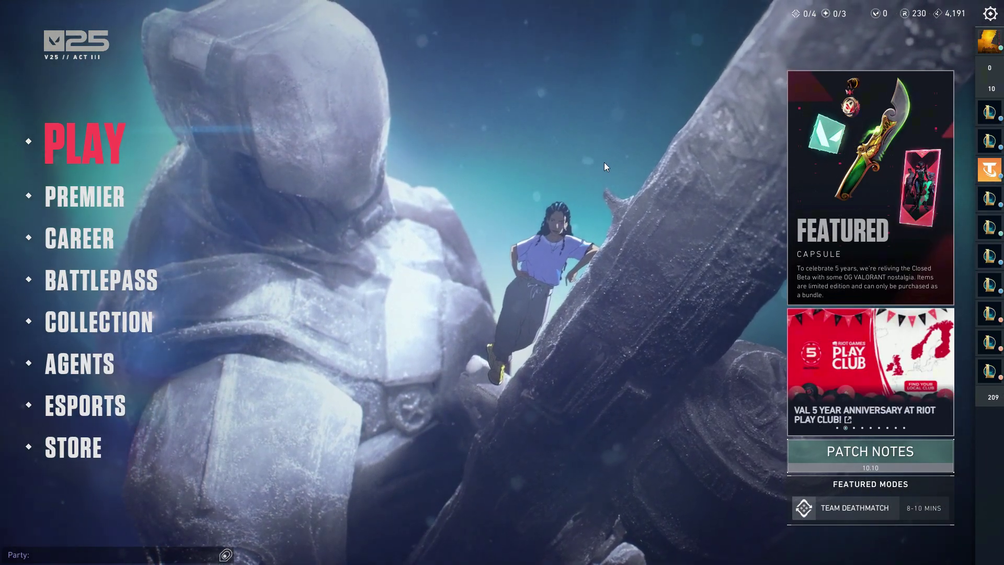
In VALORANT's Video > General settings, set Display Mode to Windowed Fullscreen, then apply and confirm.
left_click(990, 13)
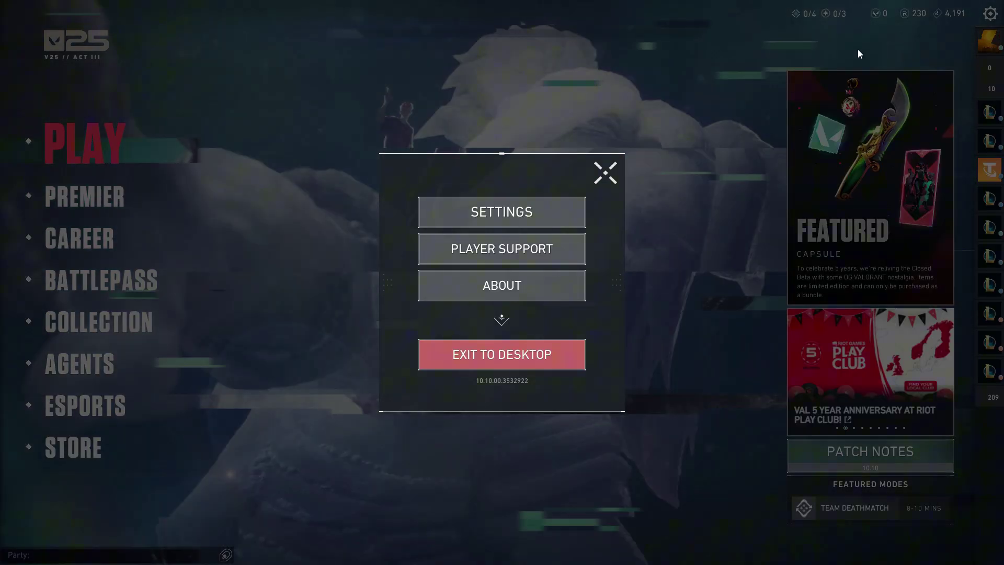
left_click(525, 212)
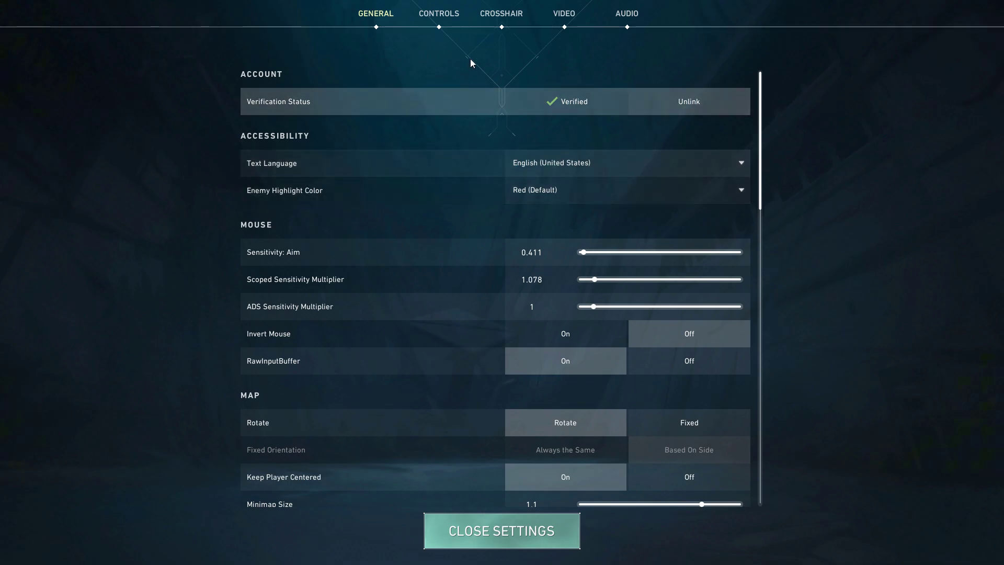
left_click(561, 16)
left_click(632, 86)
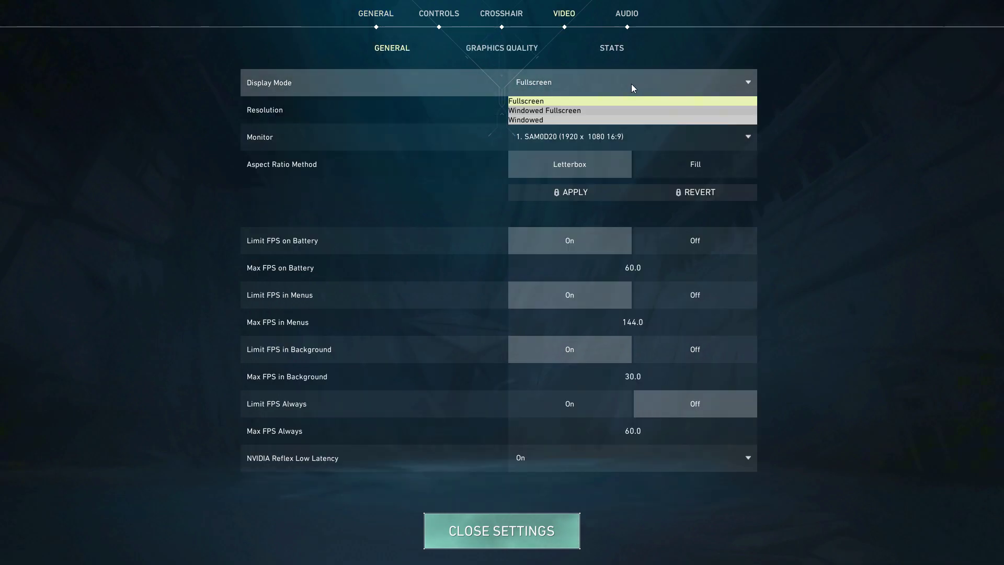
left_click(603, 111)
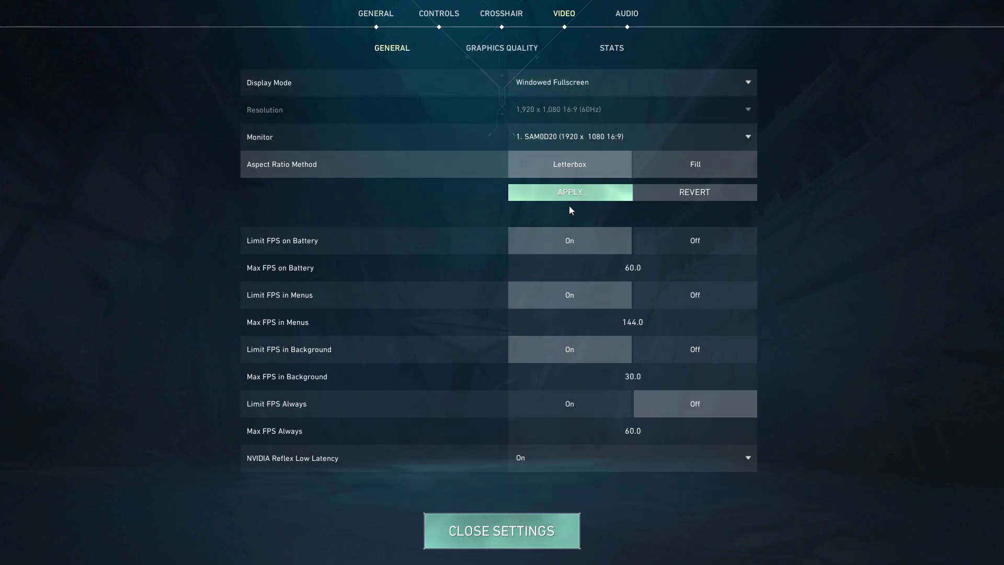
left_click(576, 193)
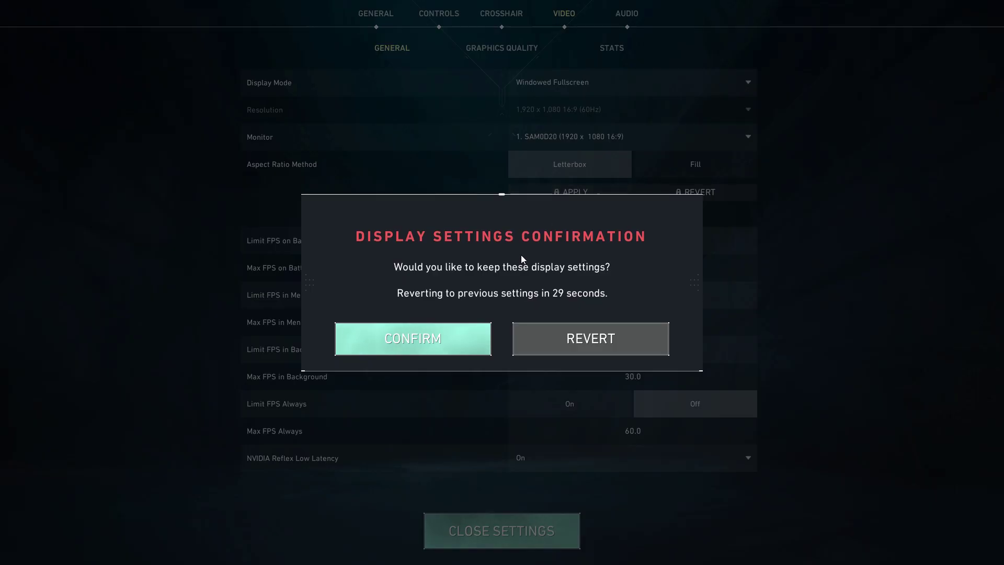
left_click(435, 341)
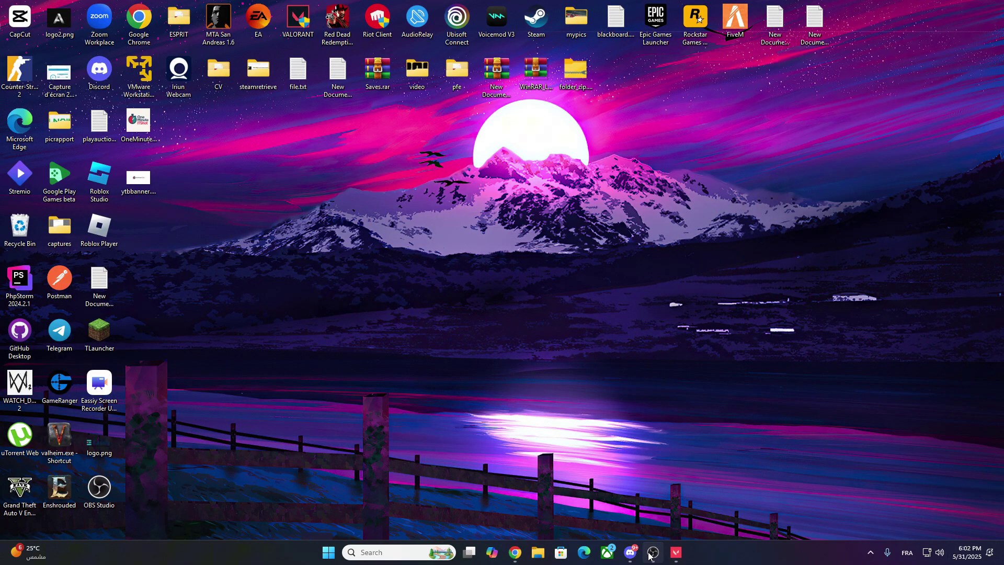
Return to OBS Studio and add a new Game Capture source with its default name.
left_click(660, 557)
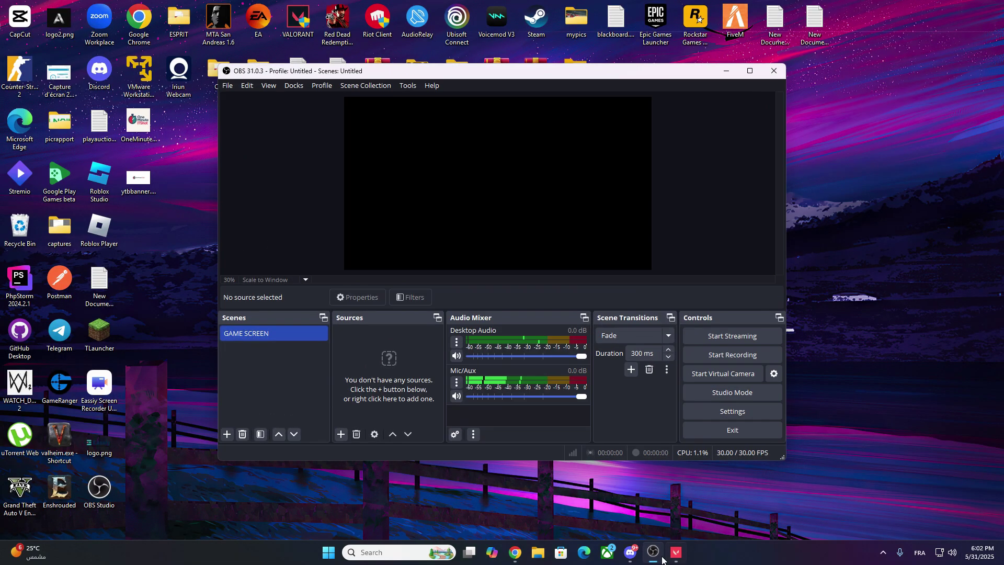
left_click(339, 435)
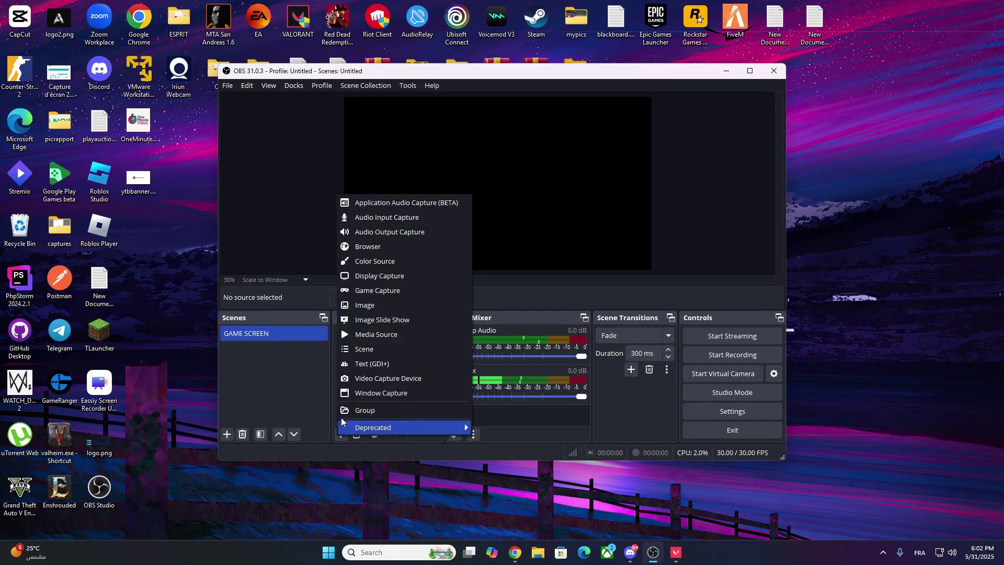
left_click(359, 294)
left_click(519, 329)
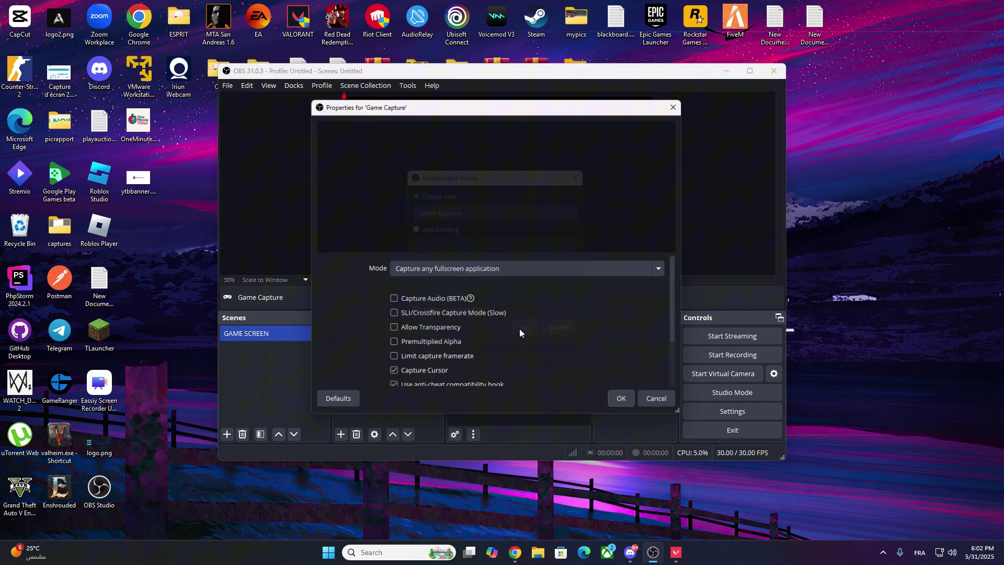
Set the Game Capture mode to Capture specific window on VALORANT-Win64-Shipping.exe and confirm.
left_click(451, 268)
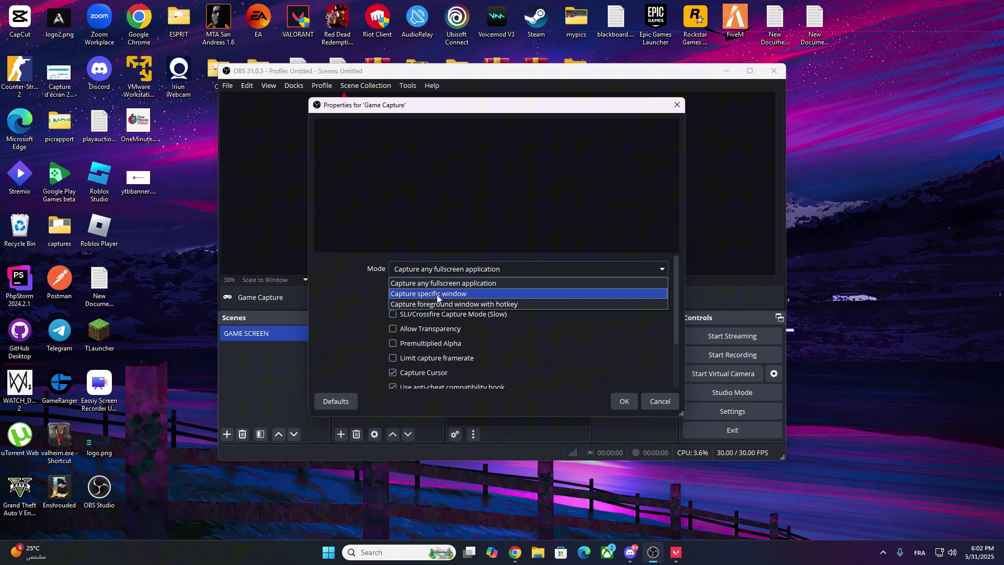
left_click(437, 297)
left_click(454, 292)
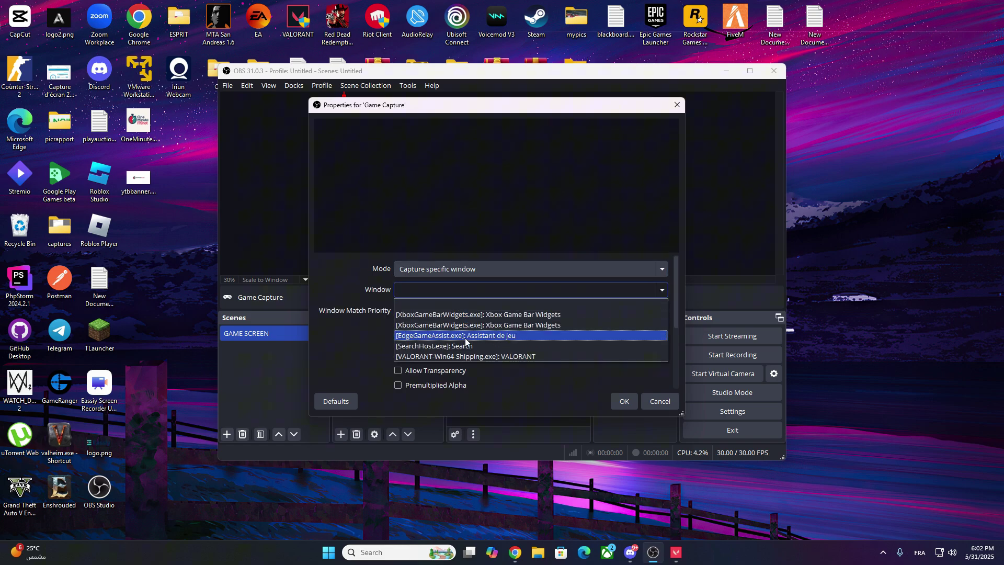
left_click(466, 356)
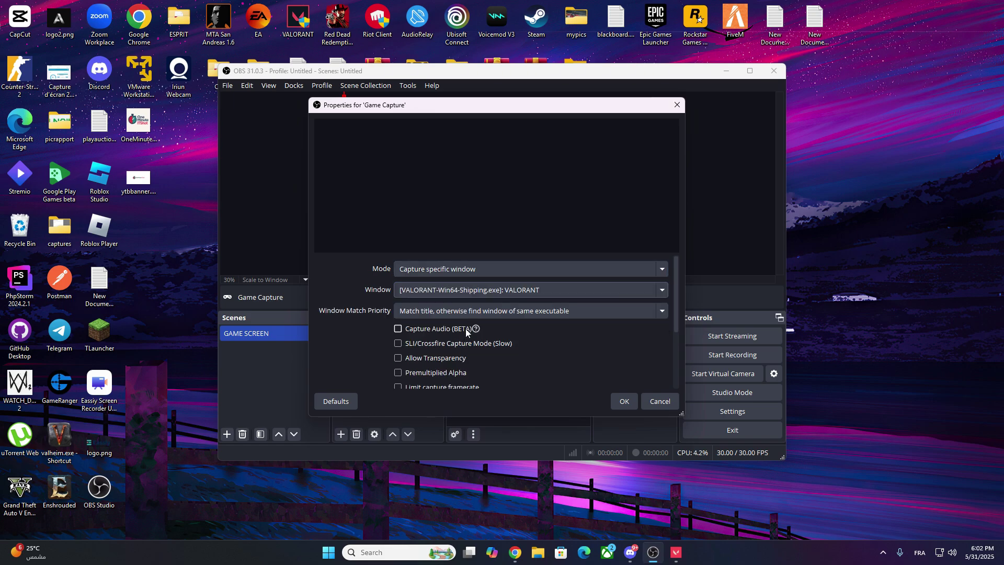
left_click(623, 402)
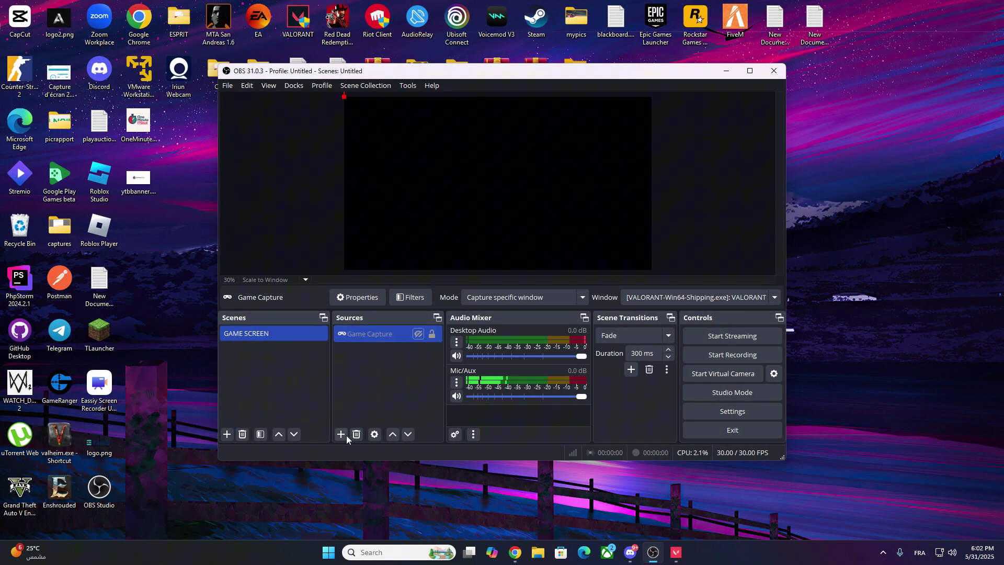
Add a Display Capture source with the Automatic method capturing the S24F350 primary monitor.
left_click(344, 434)
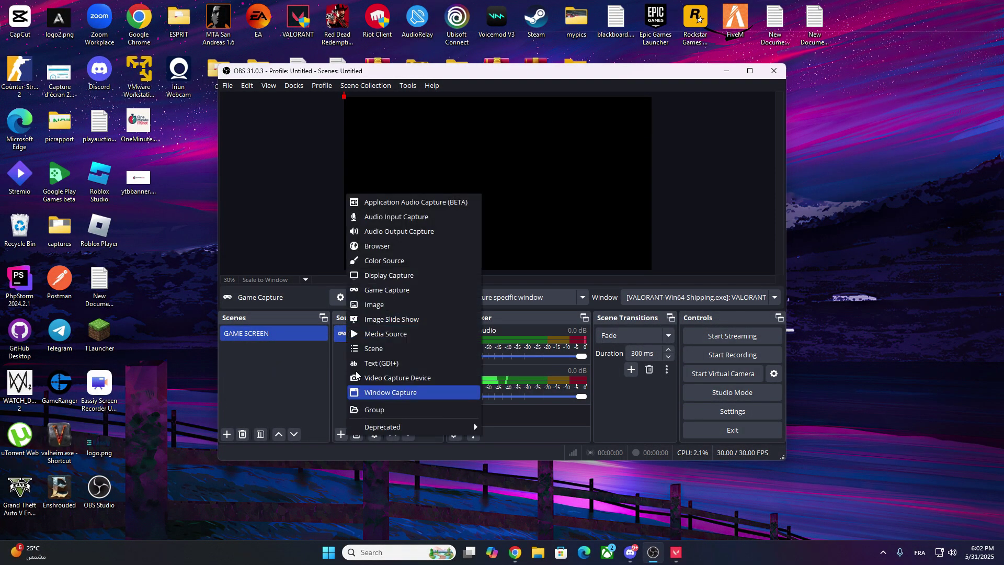
left_click(380, 275)
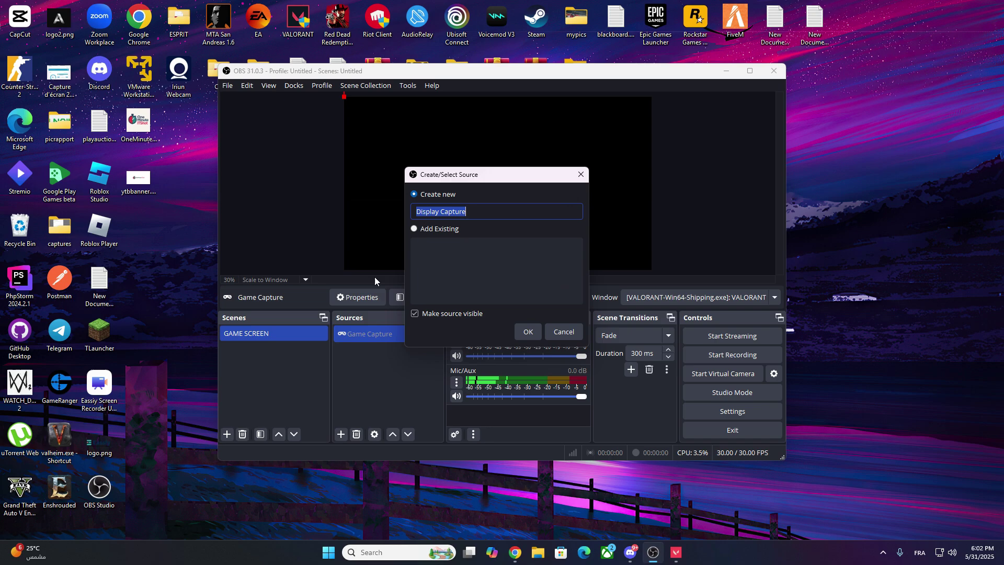
left_click(521, 332)
left_click(446, 269)
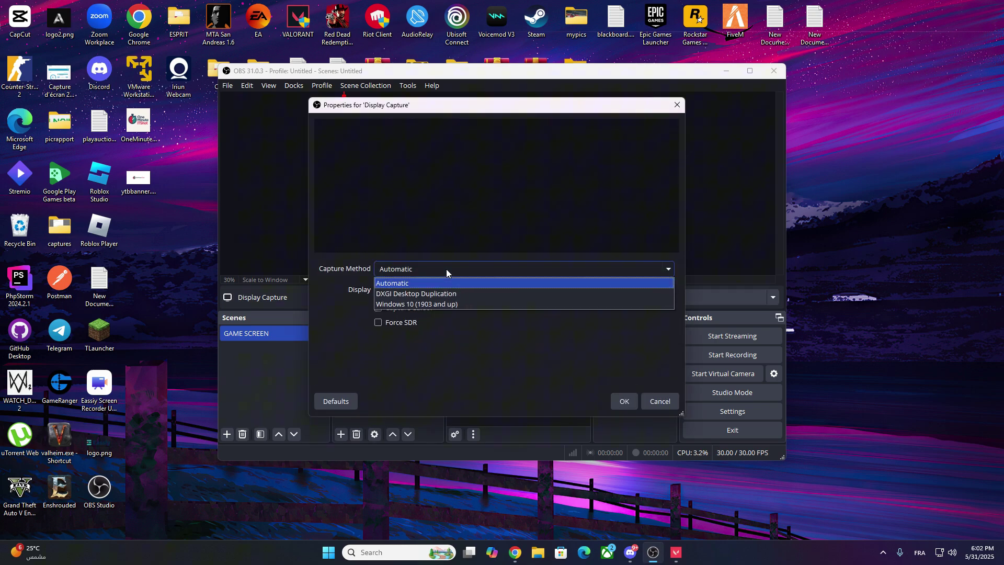
left_click(447, 269)
left_click(438, 288)
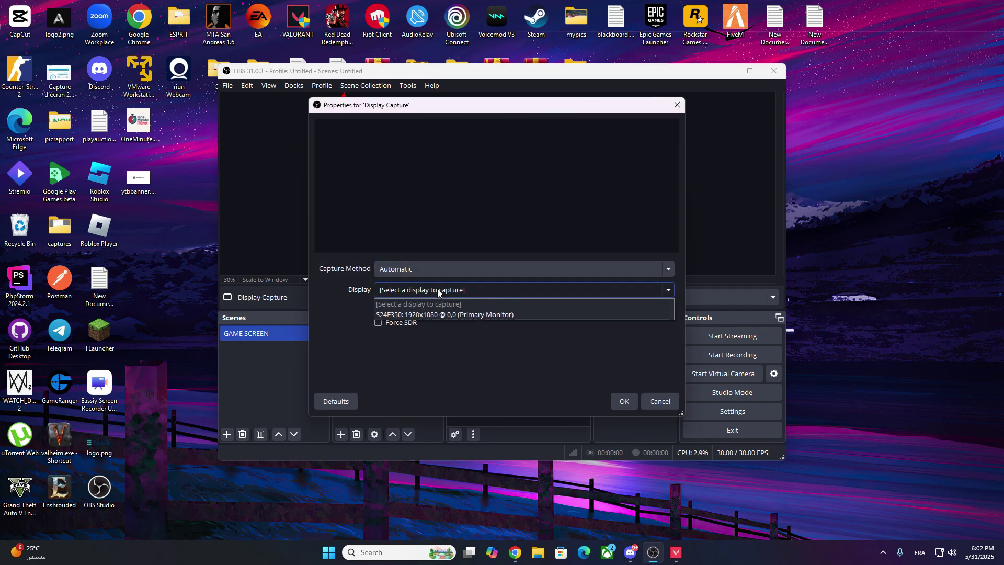
left_click(434, 313)
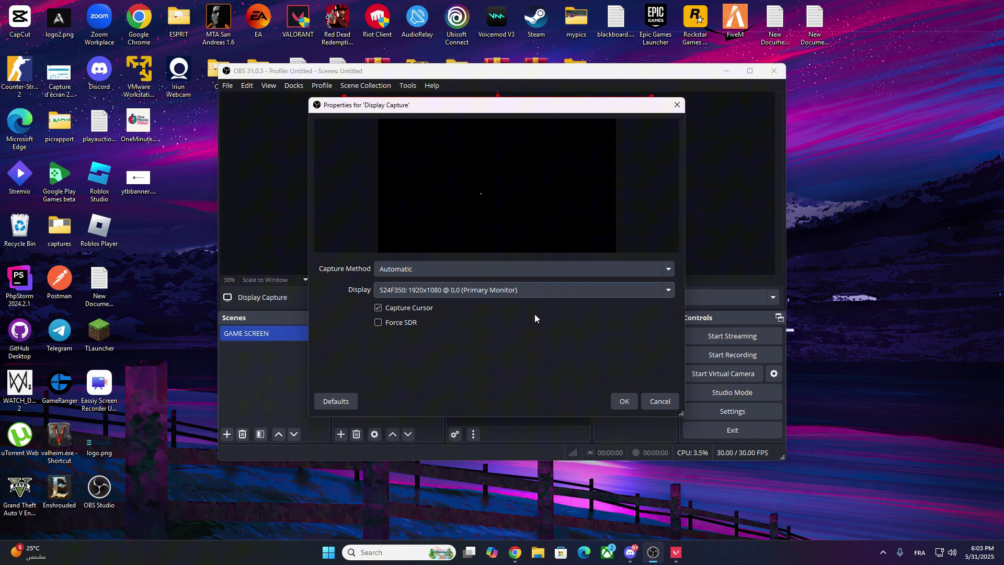
left_click(625, 402)
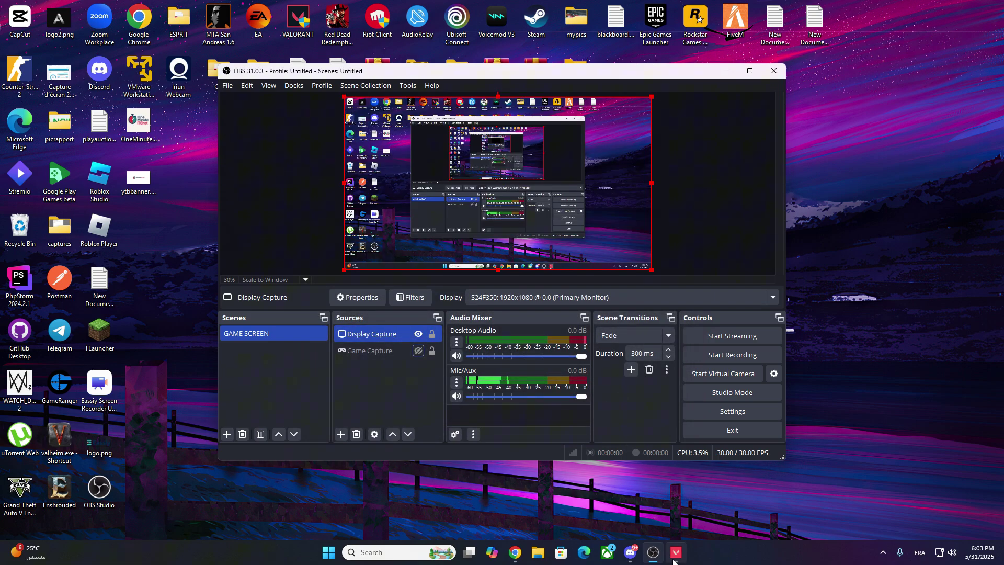
Close VALORANT's game settings and bring OBS Studio back to the front.
left_click(674, 557)
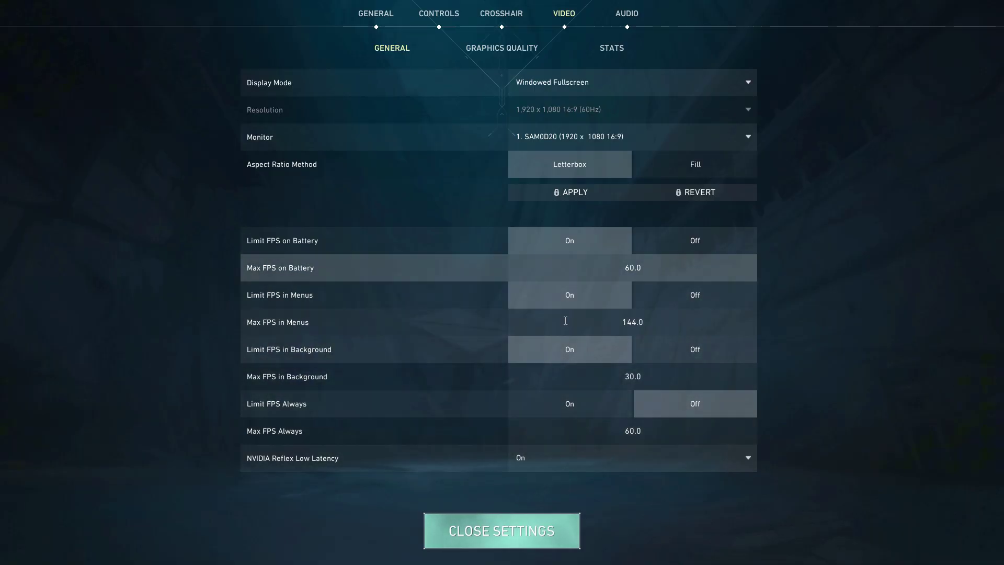
left_click(480, 530)
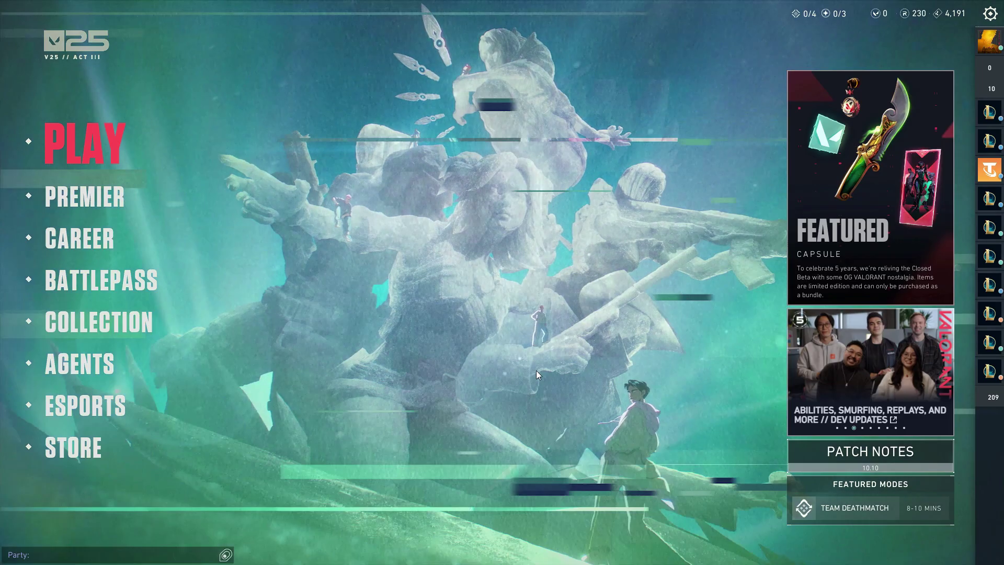
key("super")
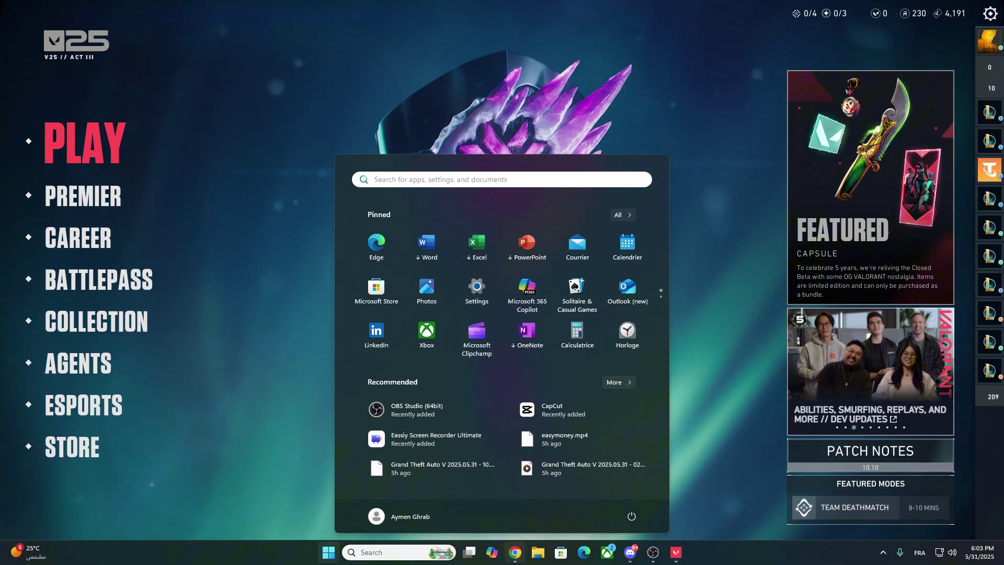
left_click(653, 560)
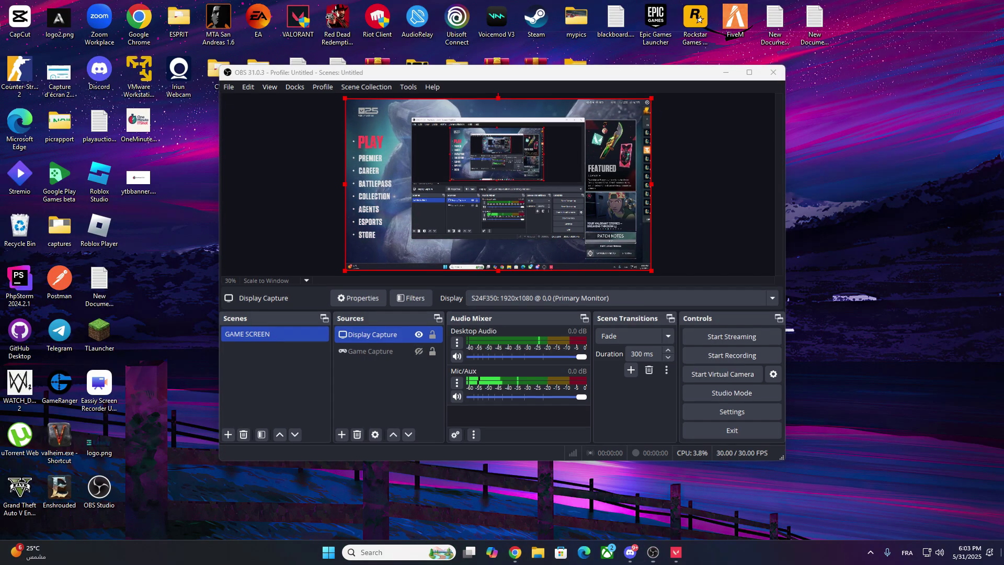
Hide the Display Capture source and add a new Window Capture source with its default name.
left_click(653, 552)
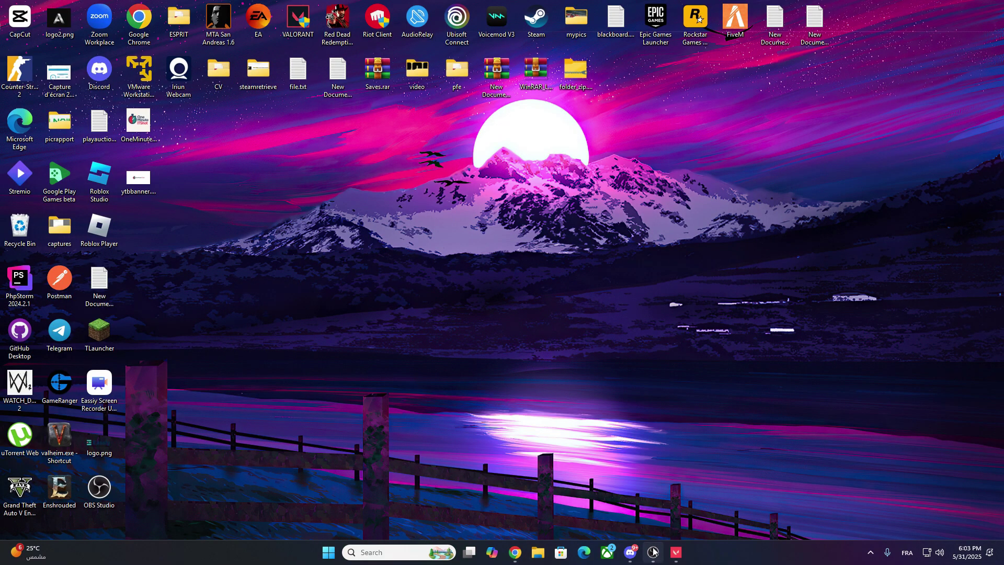
left_click(653, 552)
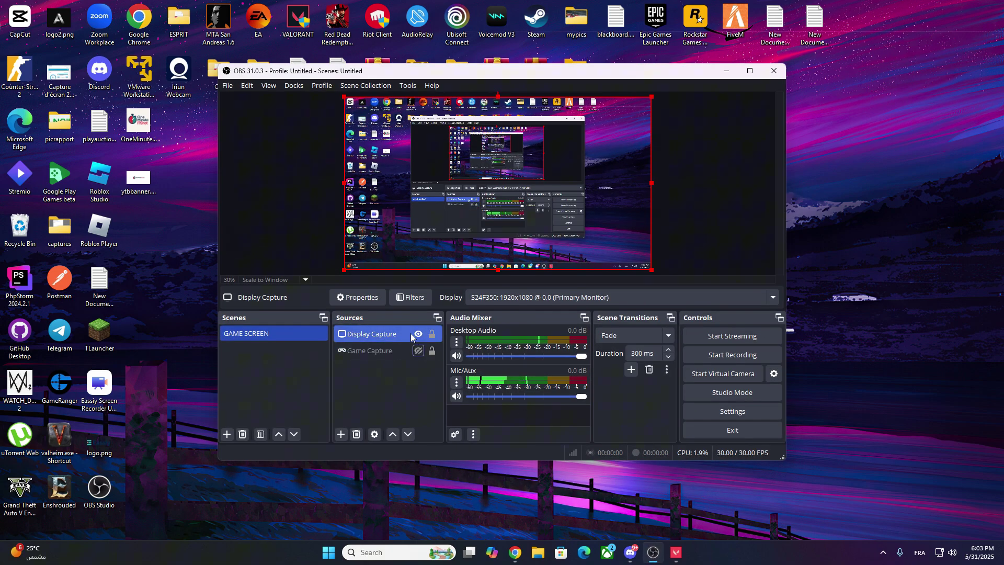
left_click(419, 334)
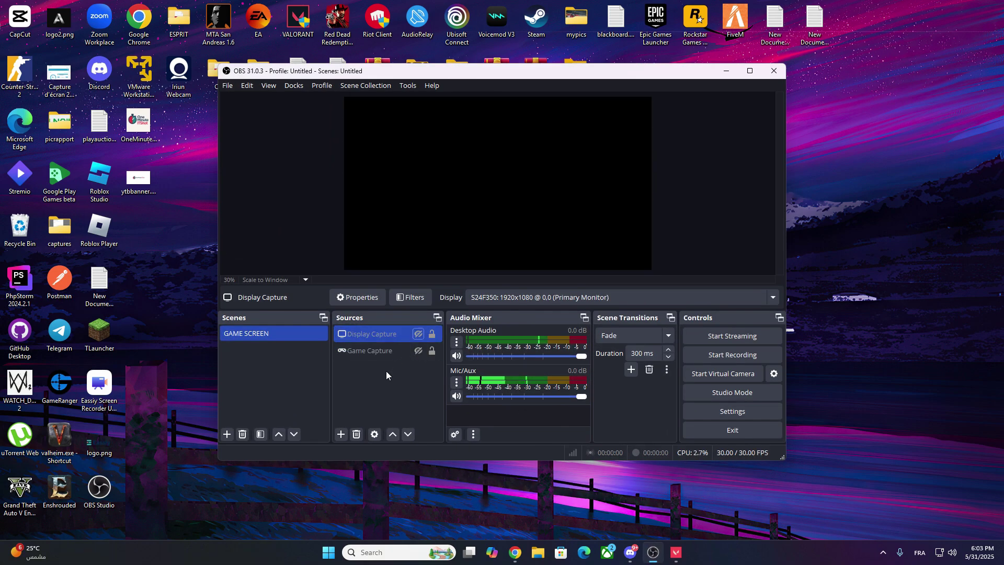
left_click(341, 434)
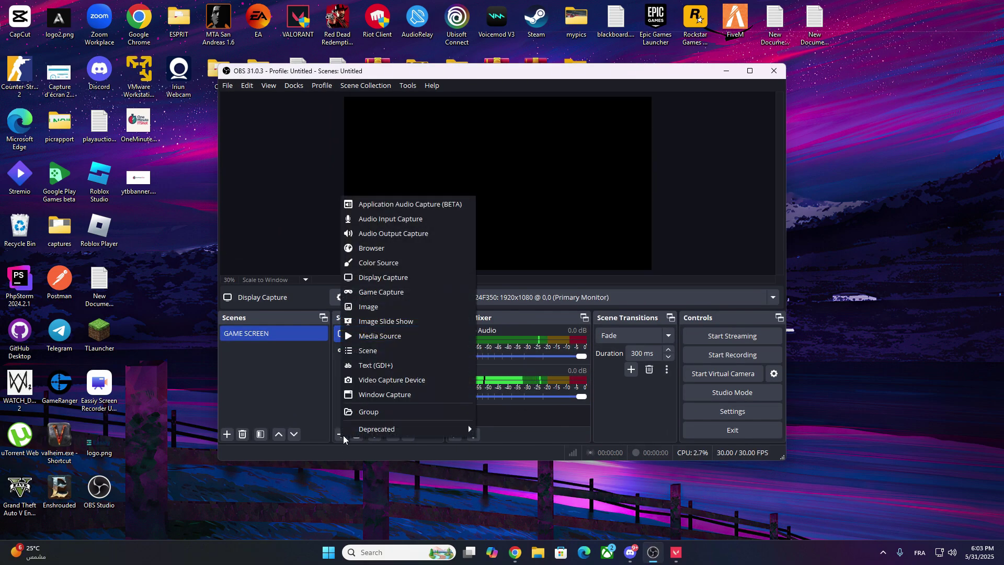
left_click(370, 394)
left_click(527, 331)
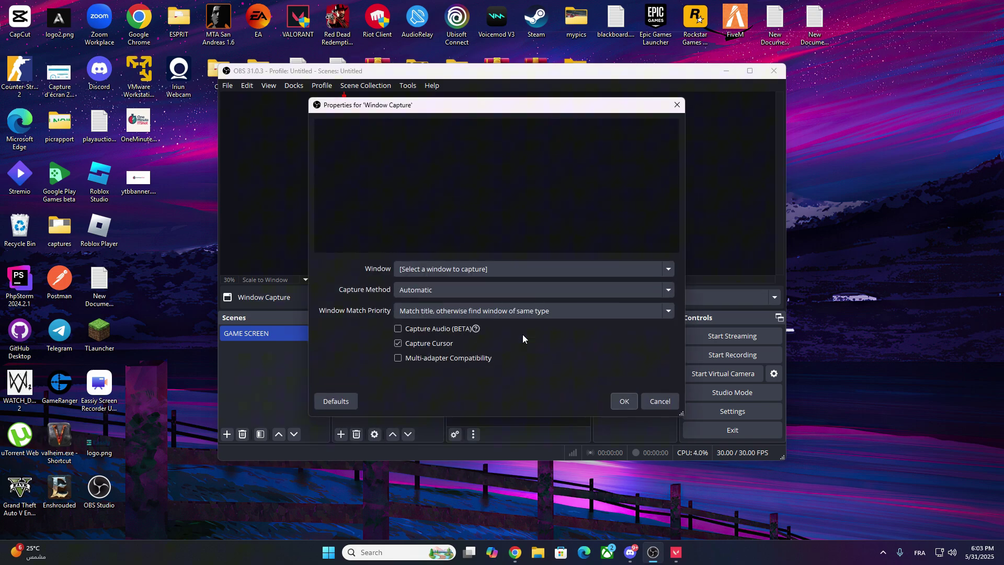
Set the Window Capture method to Windows 10 (1903 and up) and confirm the settings.
left_click(450, 270)
left_click(449, 270)
left_click(436, 290)
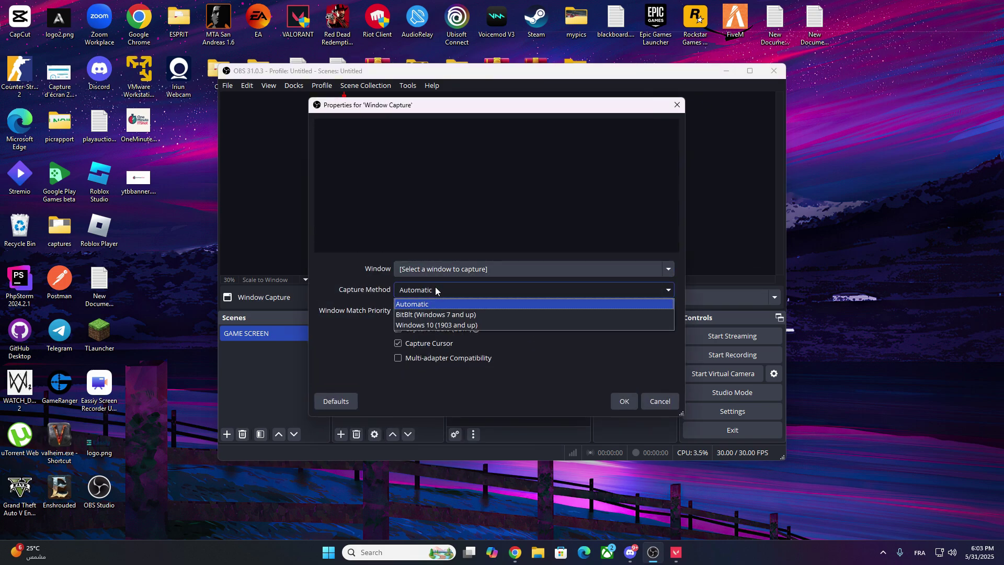
left_click(436, 290)
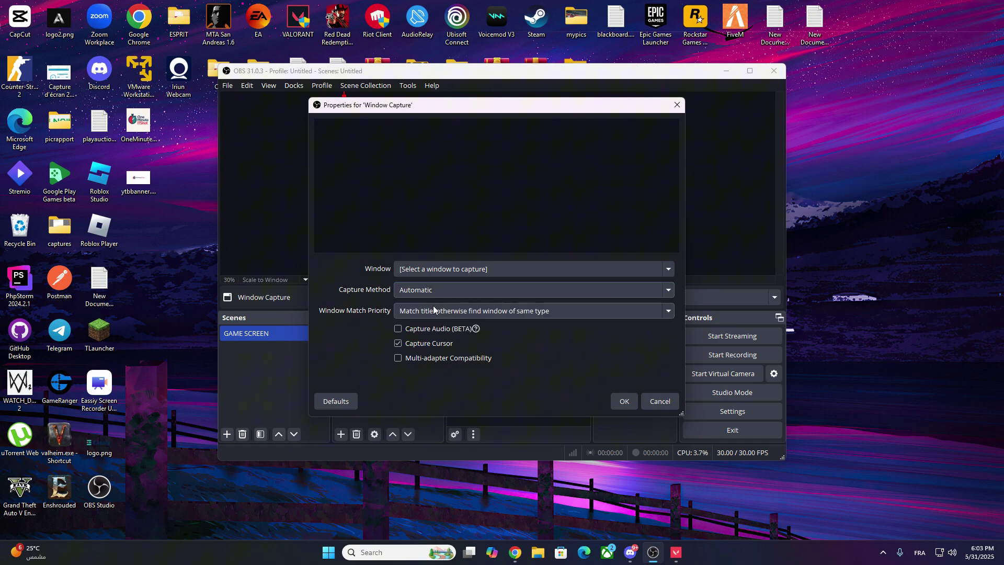
left_click(453, 271)
left_click(444, 283)
left_click(434, 293)
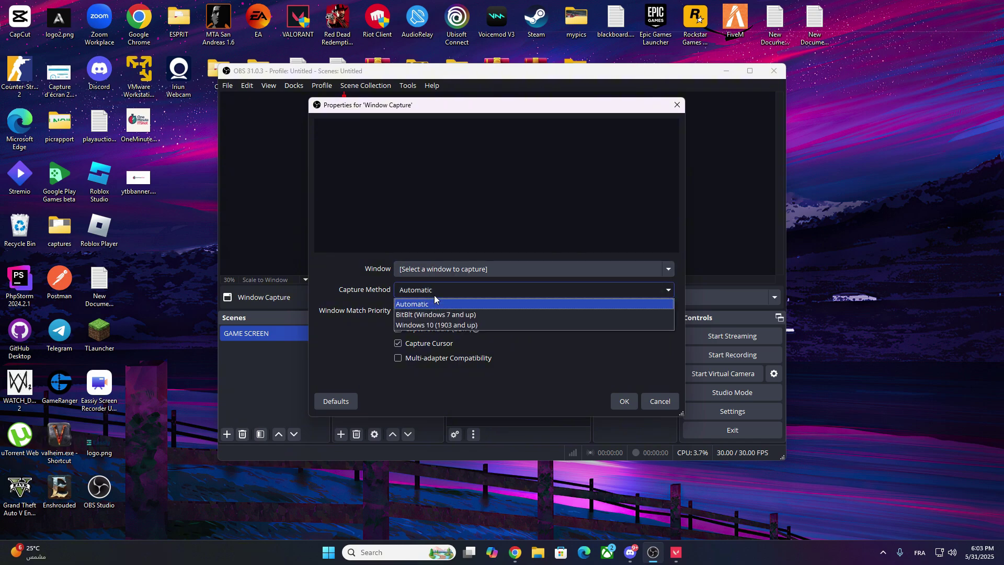
left_click(444, 325)
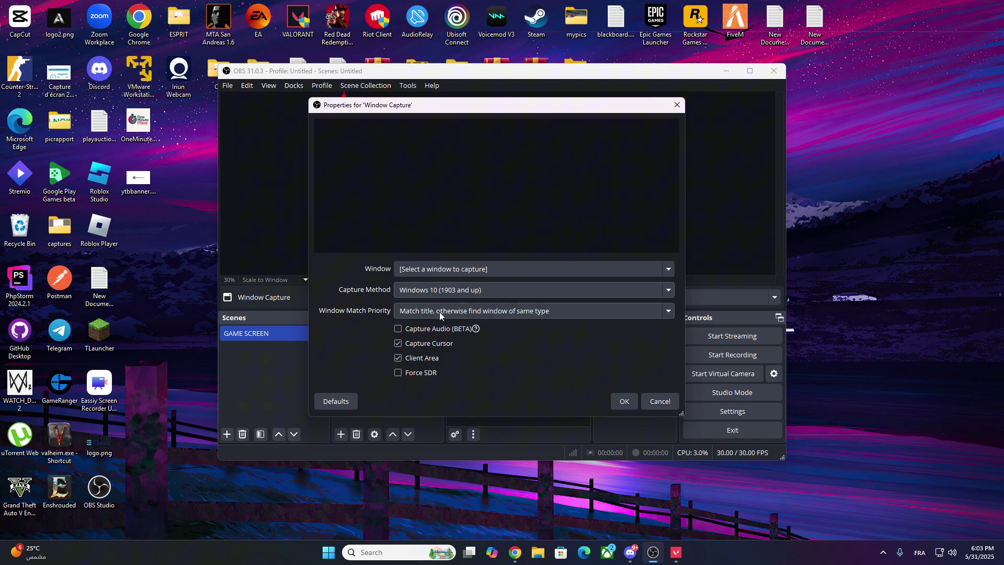
left_click(441, 310)
left_click(441, 311)
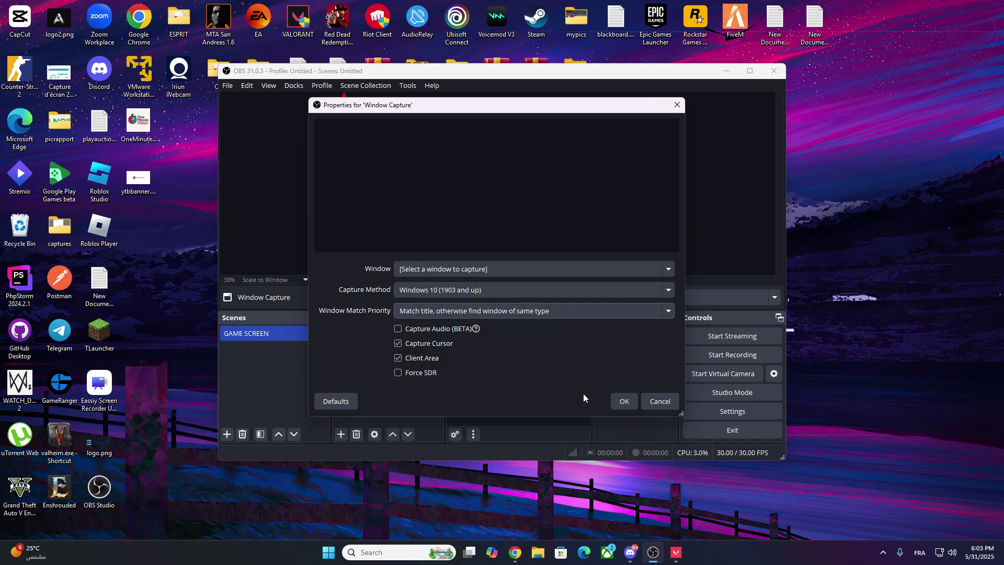
left_click(632, 401)
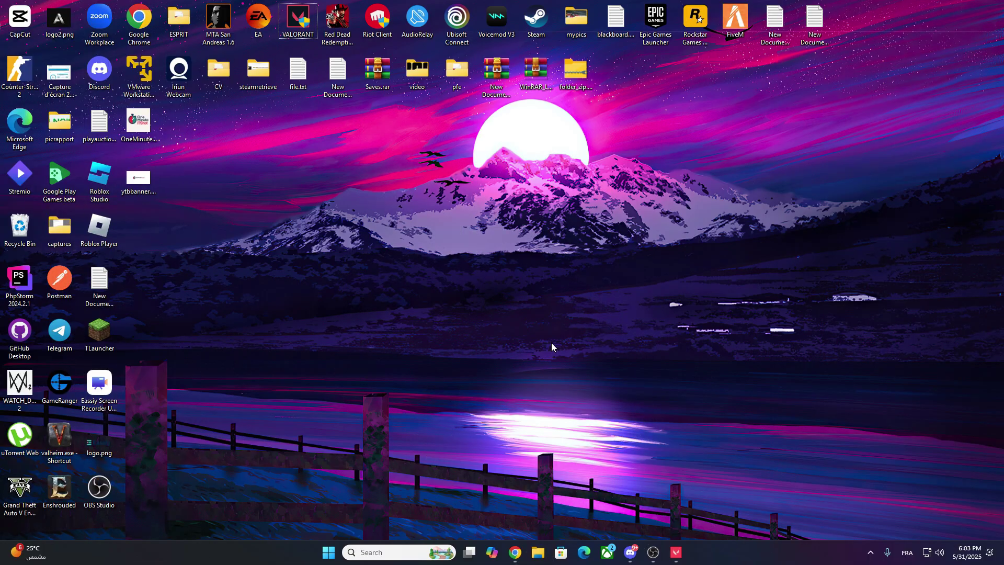
Open the ProgramData folder through the Run box using %programdata%.
key("super+r")
type("%")
key("BackSpace")
type("u")
key("BackSpace")
type("m")
key("BackSpace")
type("%")
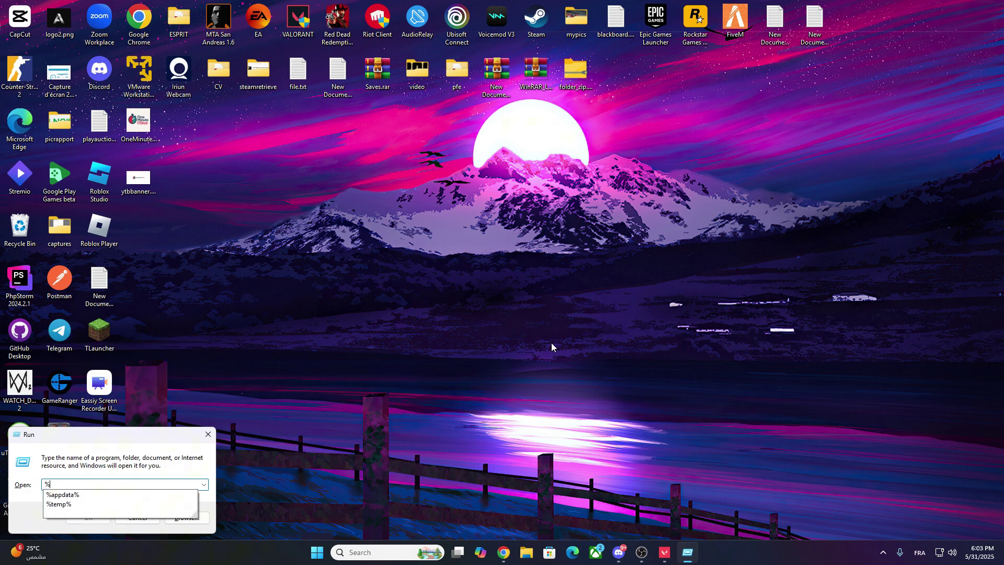
type("programdata%")
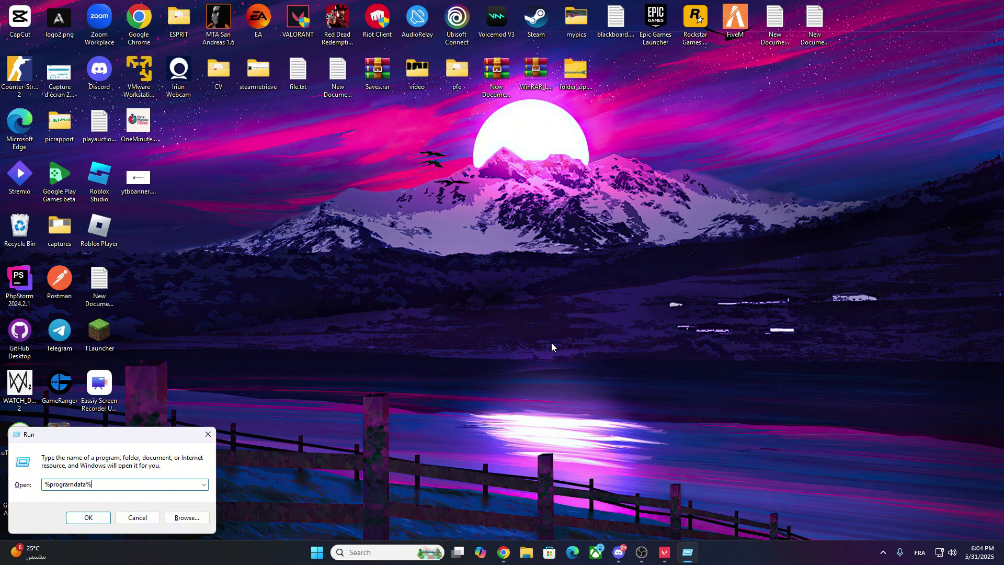
key("Return")
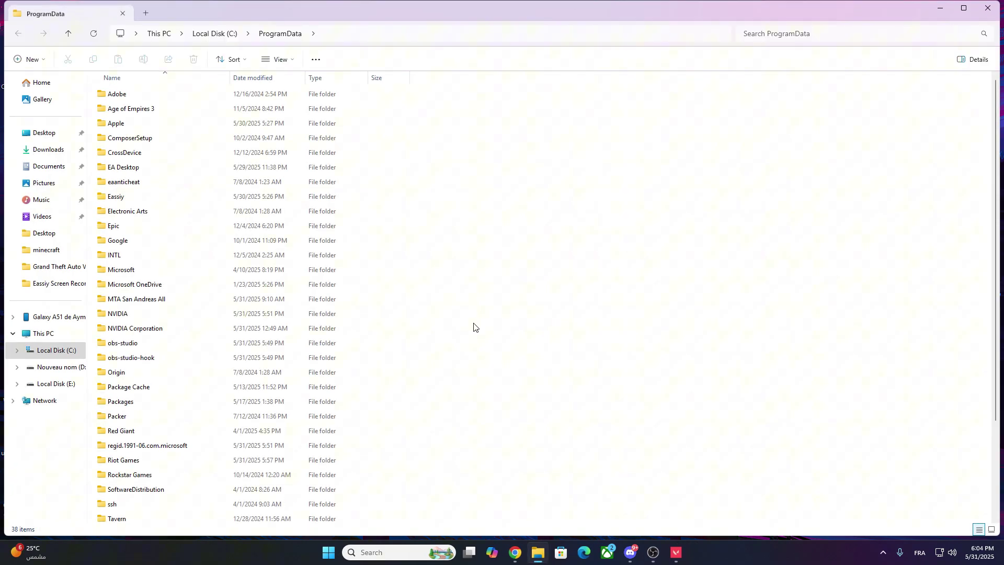
Select the obs-studio-hook folder and bring up its context menu to delete it.
scroll(311, 292, "down", 3)
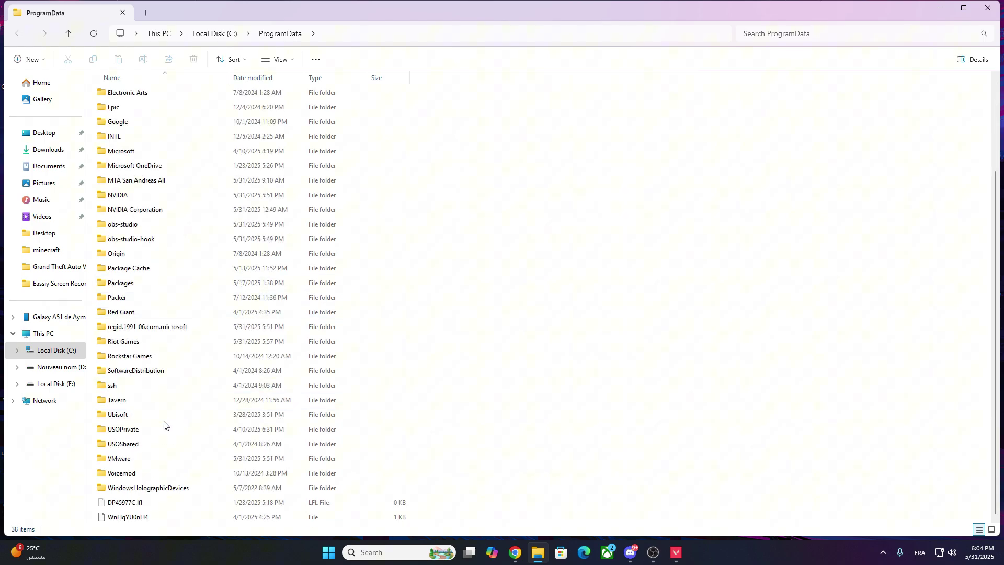
scroll(167, 419, "up", 3)
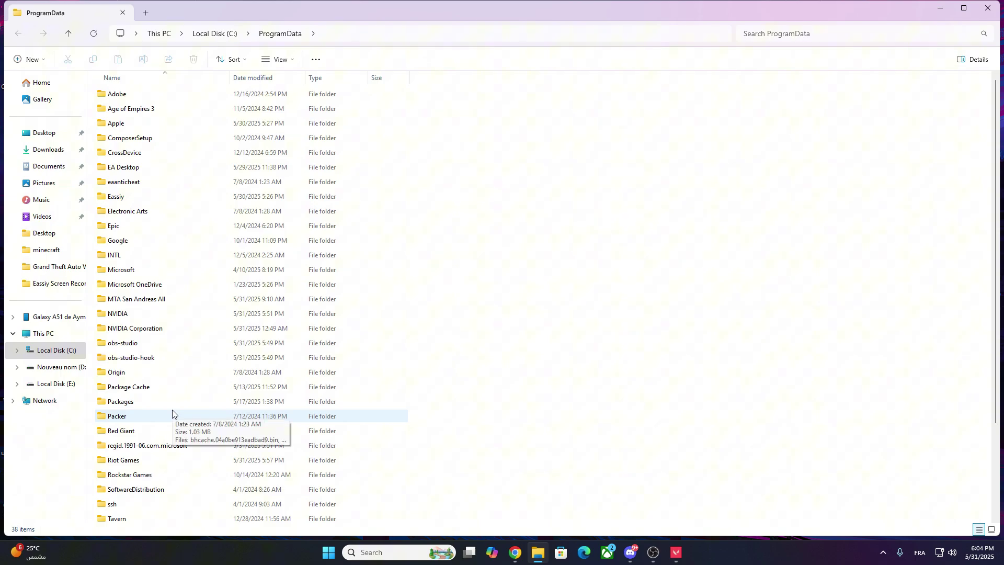
left_click(152, 360)
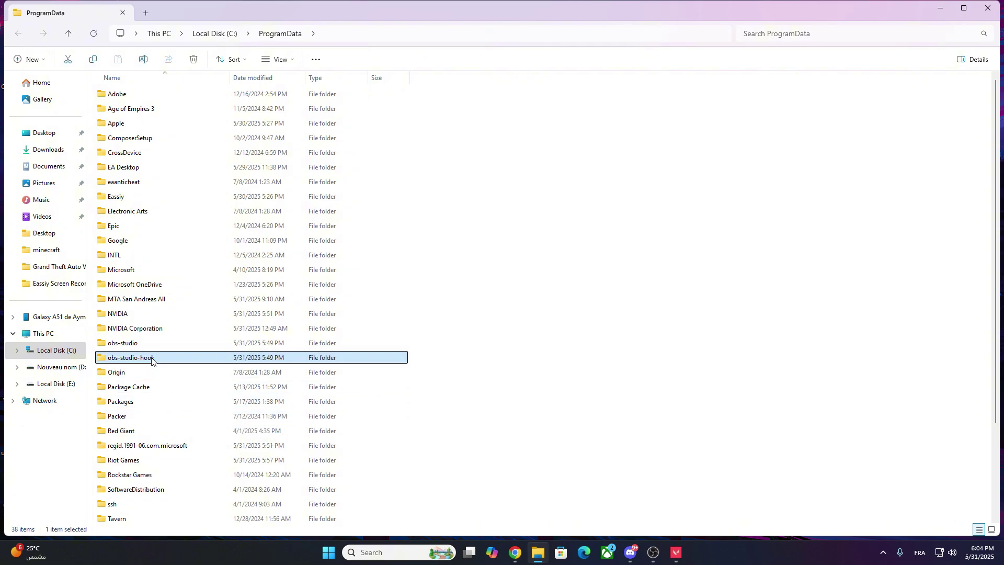
right_click(184, 360)
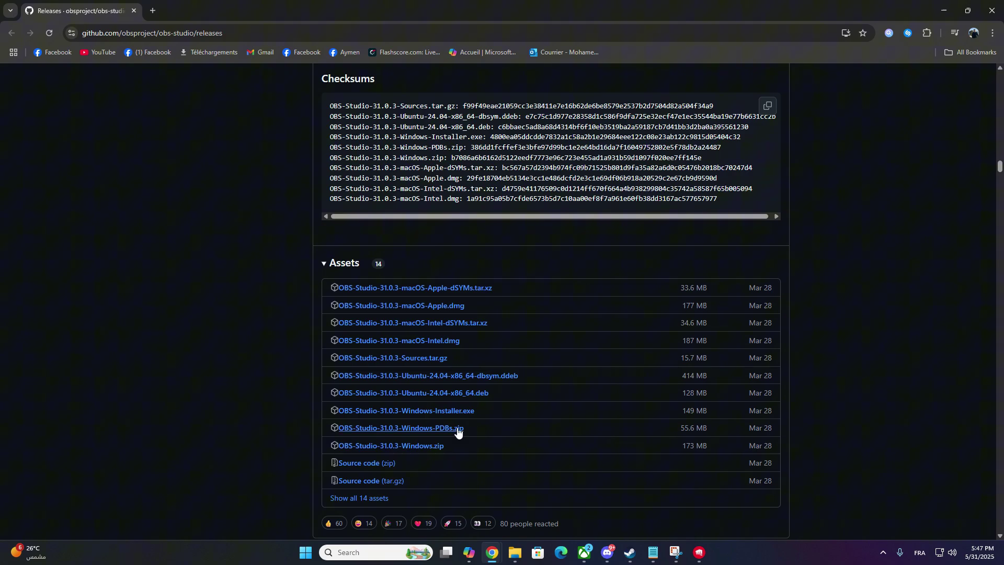
Run the OBS Studio 31.0.3 Windows installer and browse to the downloads folder on drive D:.
left_click(462, 412)
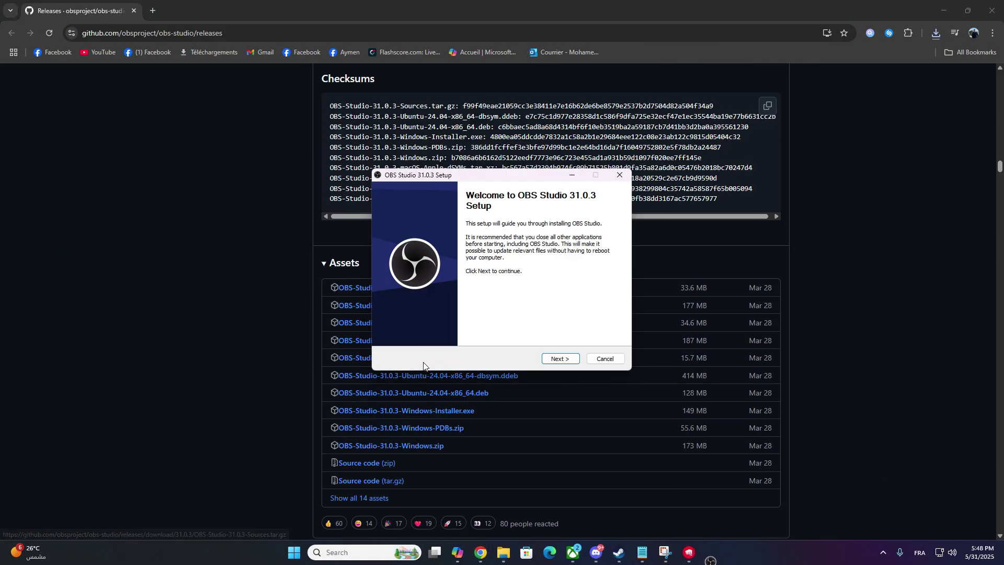
key("Return")
key("Return")
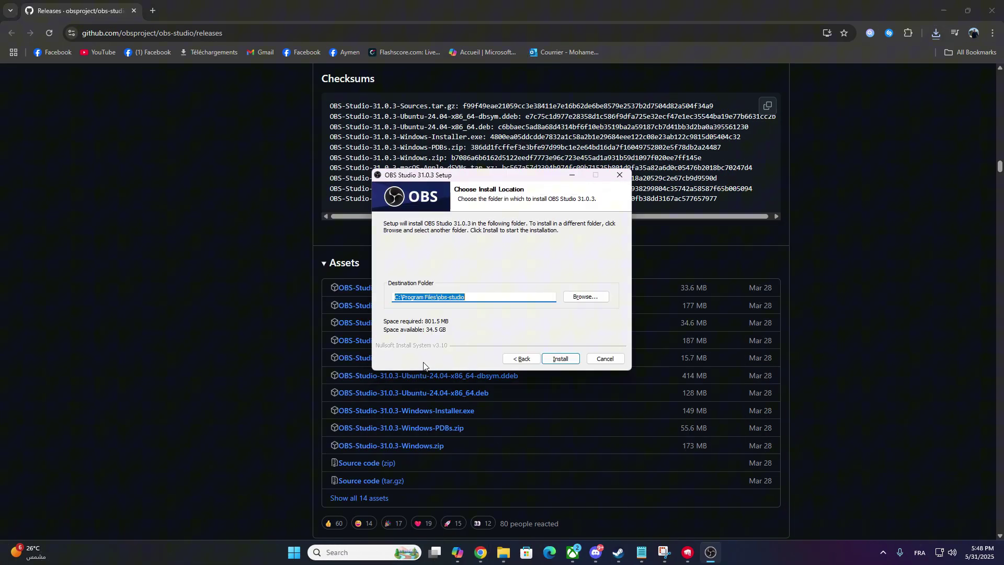
left_click(586, 297)
scroll(497, 293, "down", 3)
left_click(441, 267)
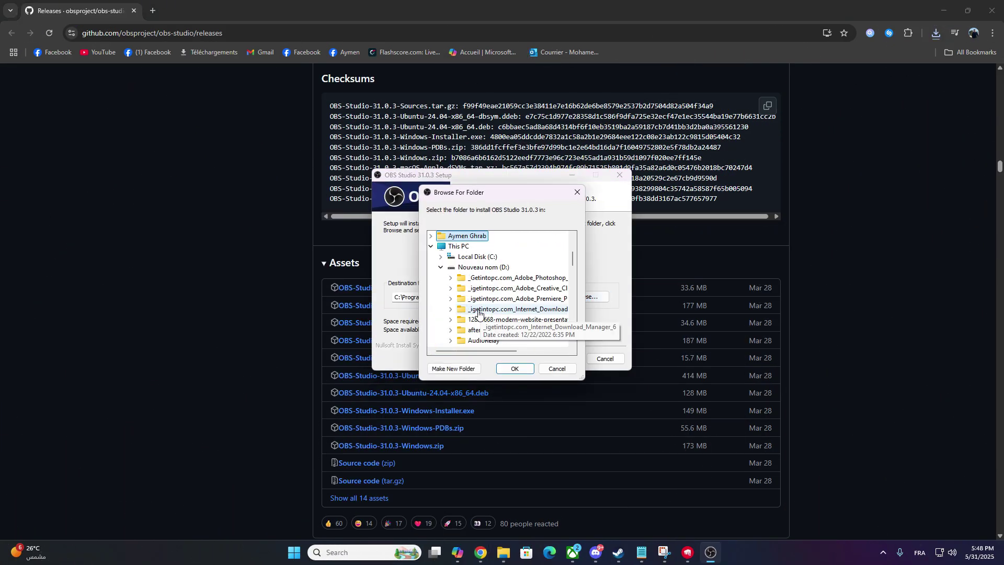
scroll(477, 313, "down", 6)
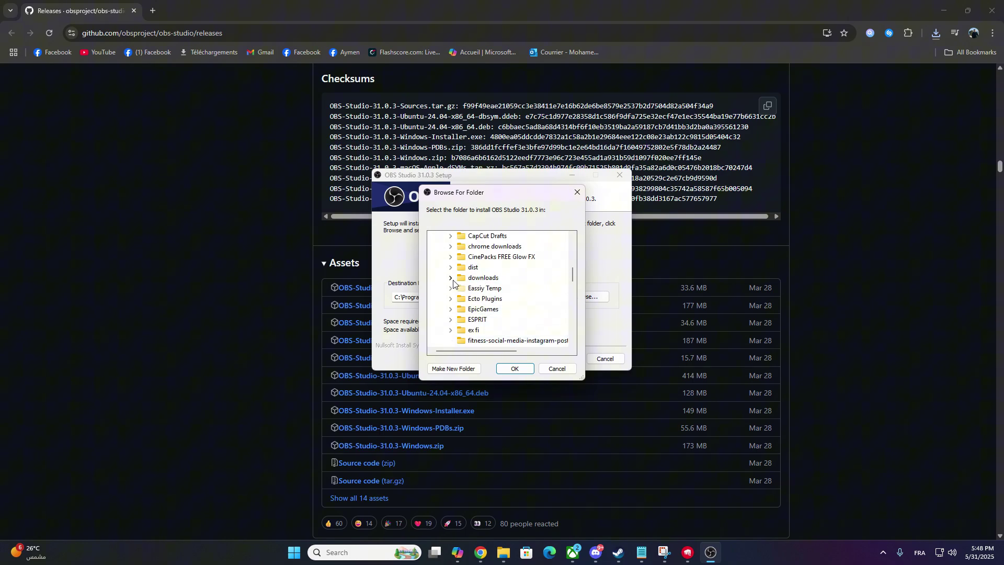
double_click(455, 279)
scroll(482, 314, "up", 10)
scroll(482, 323, "down", 8)
scroll(481, 322, "down", 1)
Create folder ob inside downloads as the install folder, then install and launch OBS Studio.
right_click(482, 322)
left_click(639, 506)
type("ob")
key("Return")
left_click(514, 369)
left_click(560, 359)
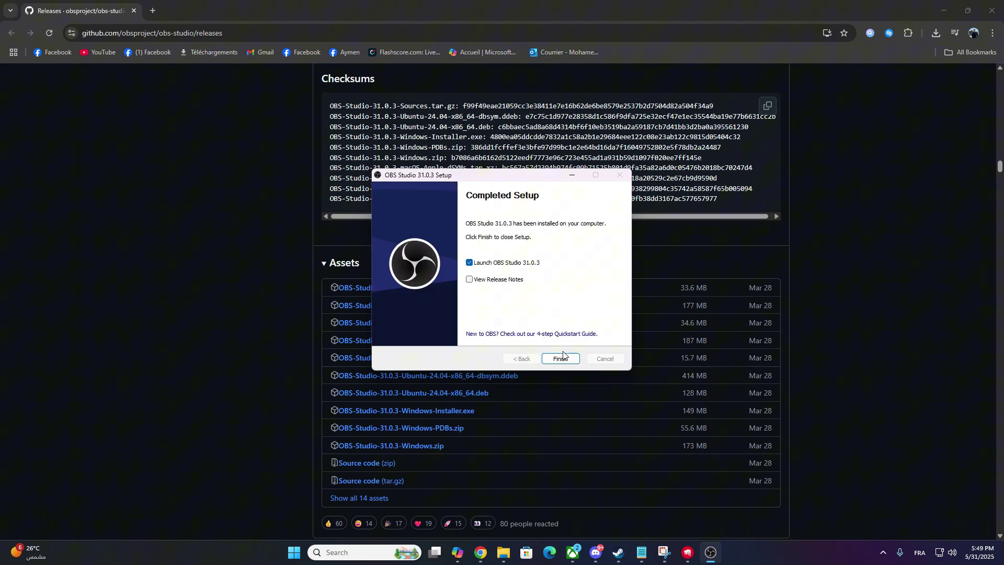
left_click(561, 357)
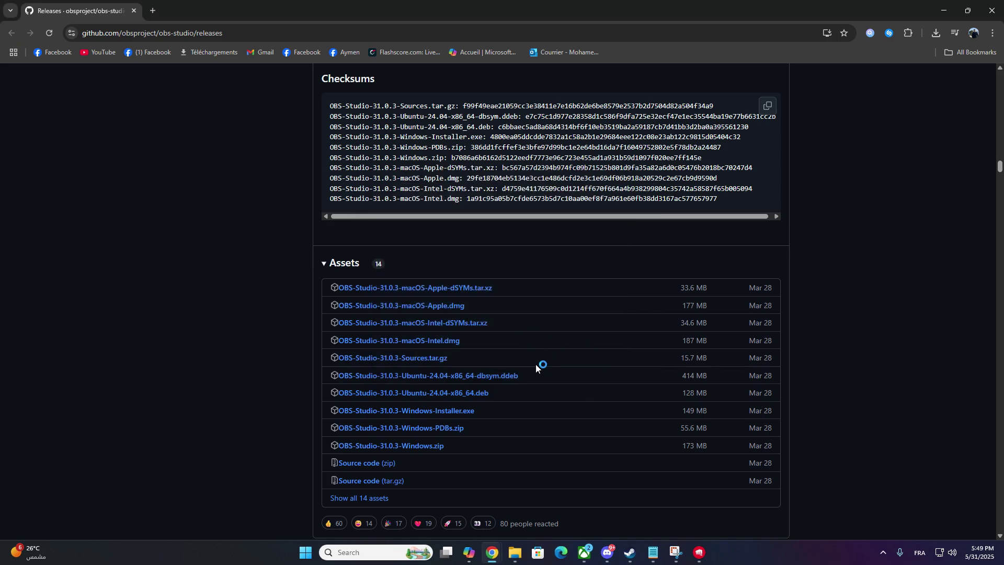